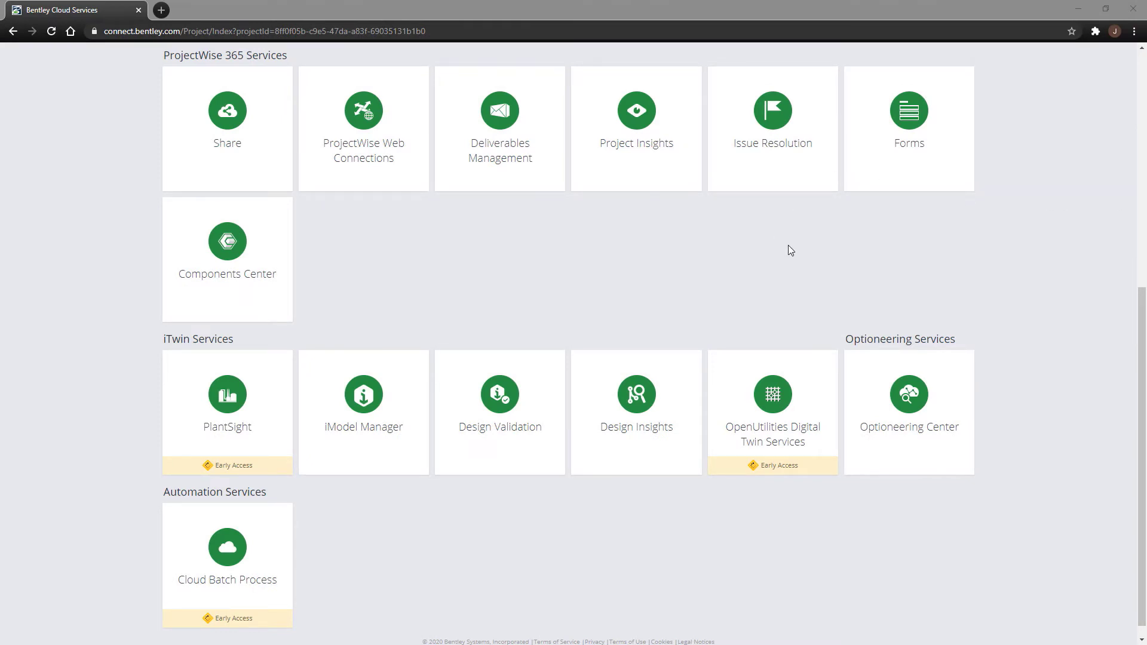
Step: Open iModel Manager and start creating a data connection for the 10_ConnectionFromInstantOn iModel
click(364, 401)
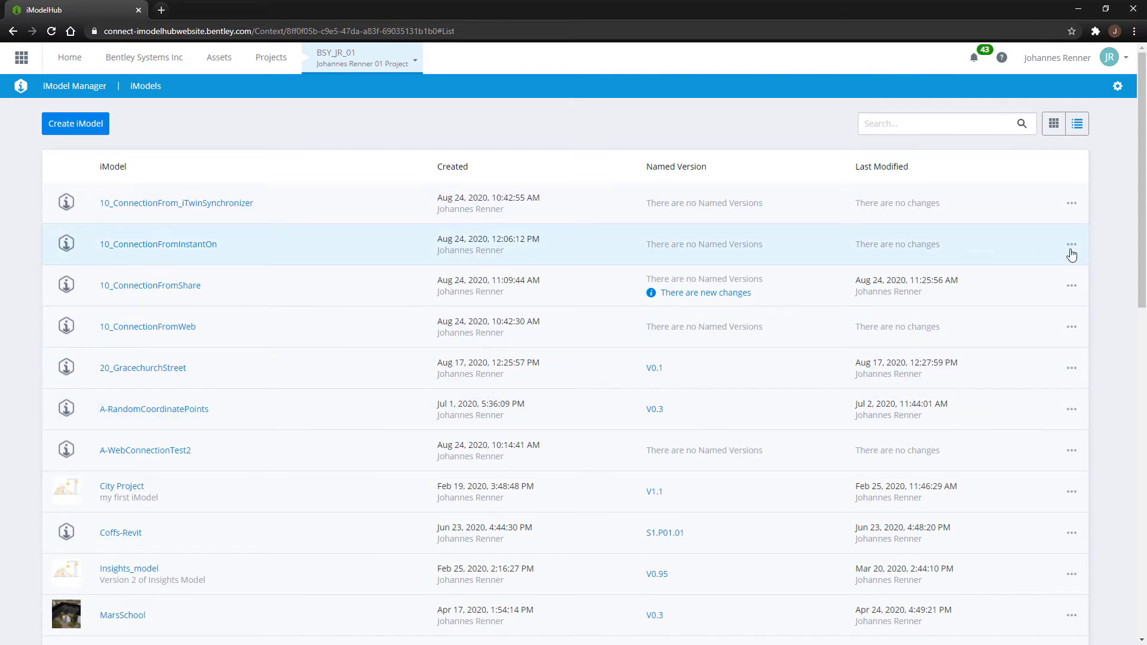
click(1071, 244)
click(1055, 310)
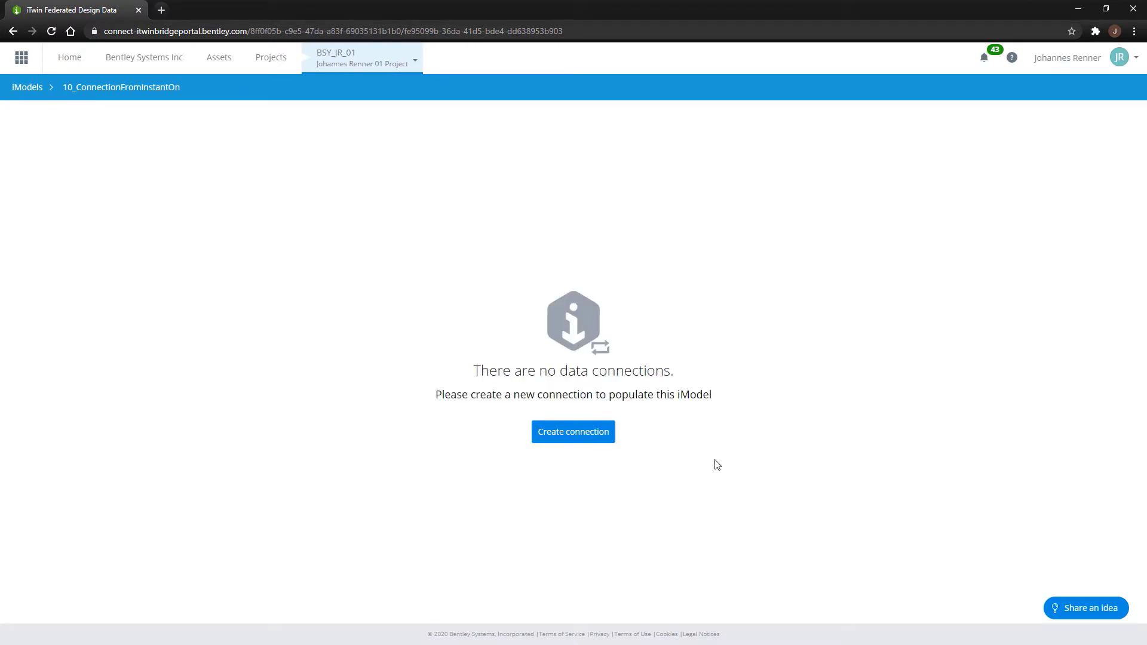
click(584, 436)
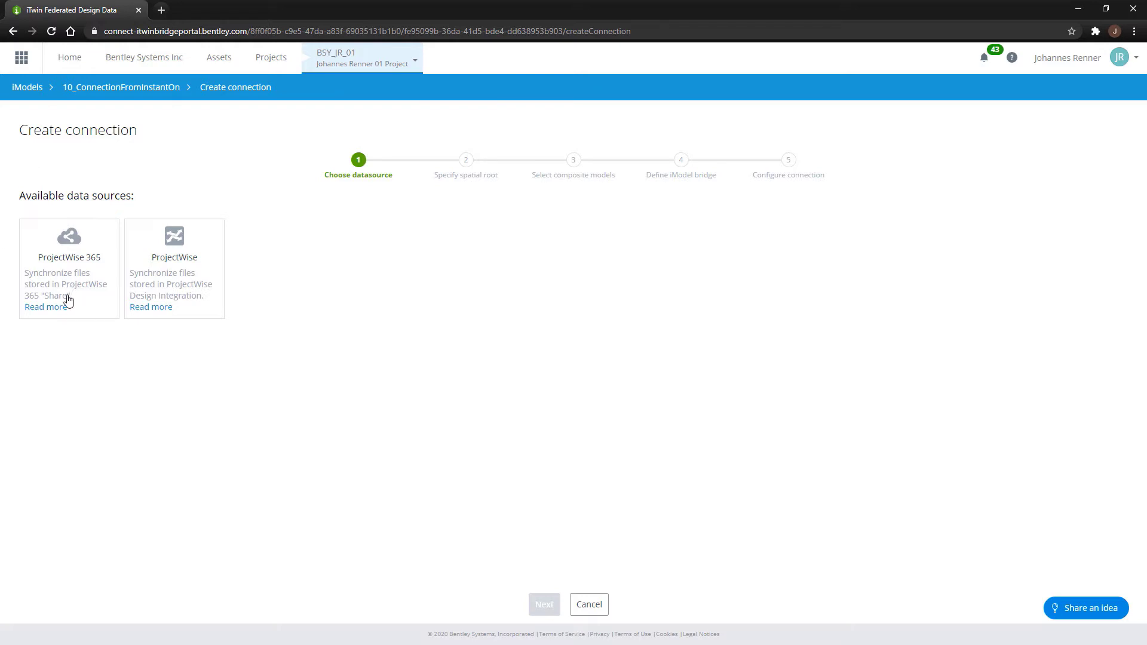
click(203, 279)
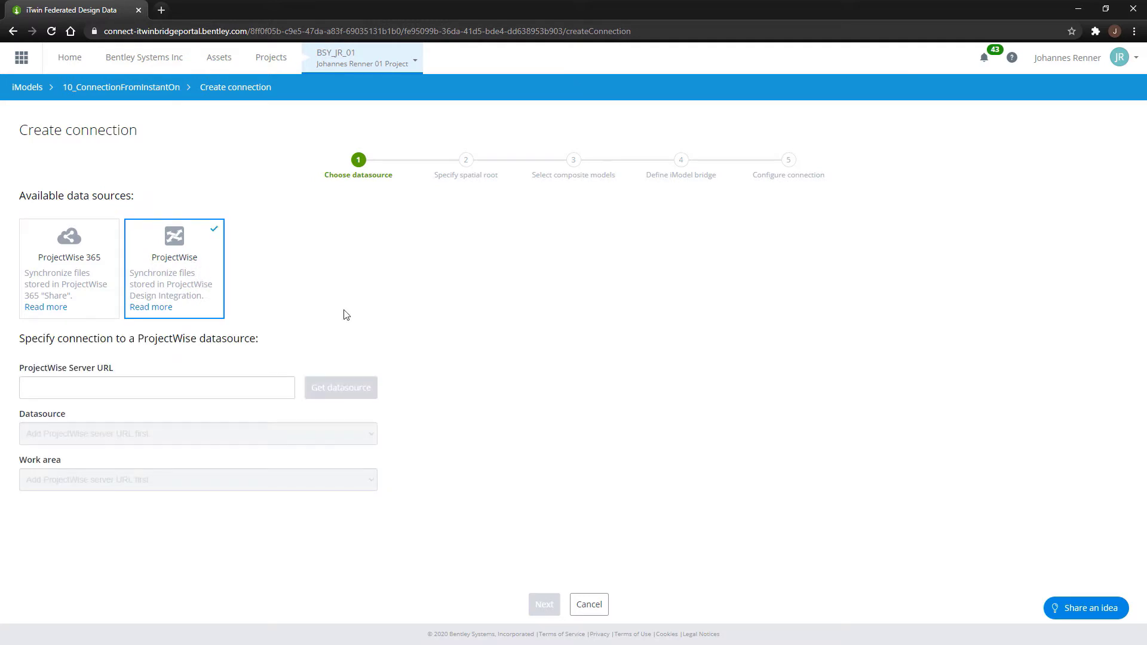
click(180, 395)
click(172, 417)
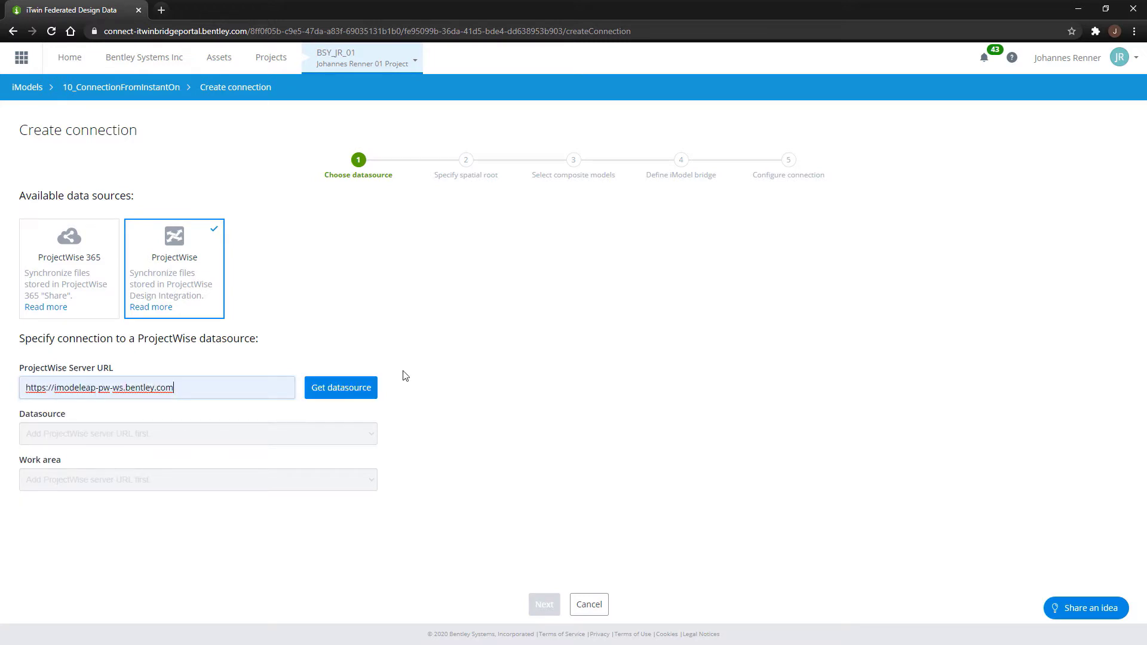
click(341, 390)
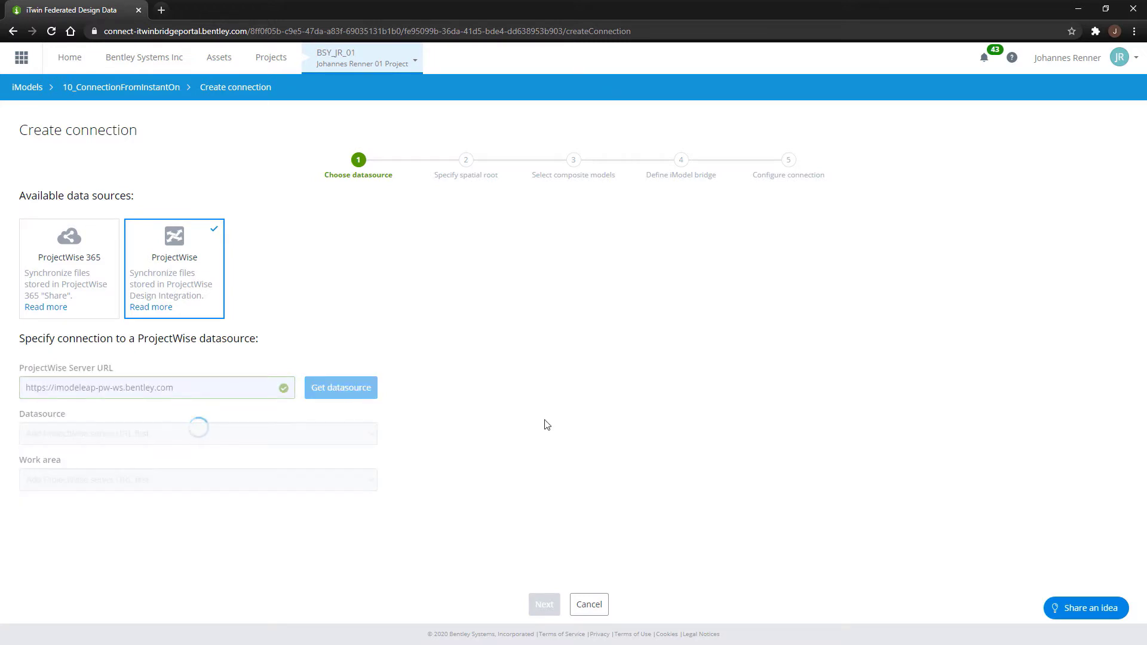
Step: Set the datasource to imodeleap-pw-05_SE_BUILDING and the work area to iModel, and proceed to the spatial root
click(273, 436)
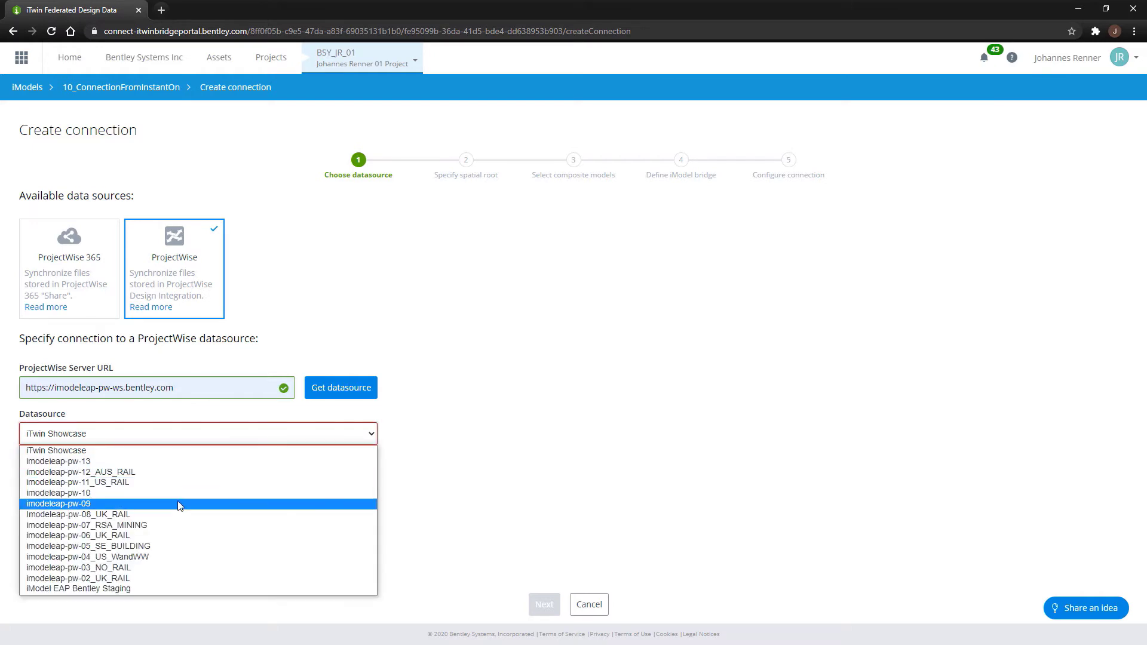
click(160, 546)
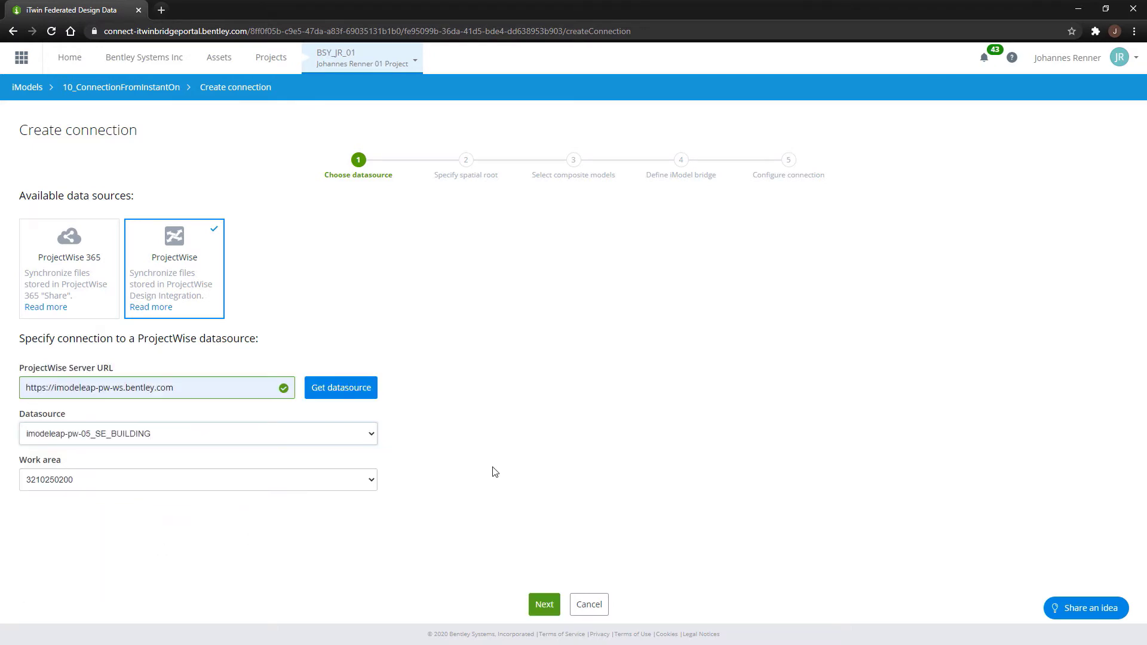
click(185, 485)
click(127, 549)
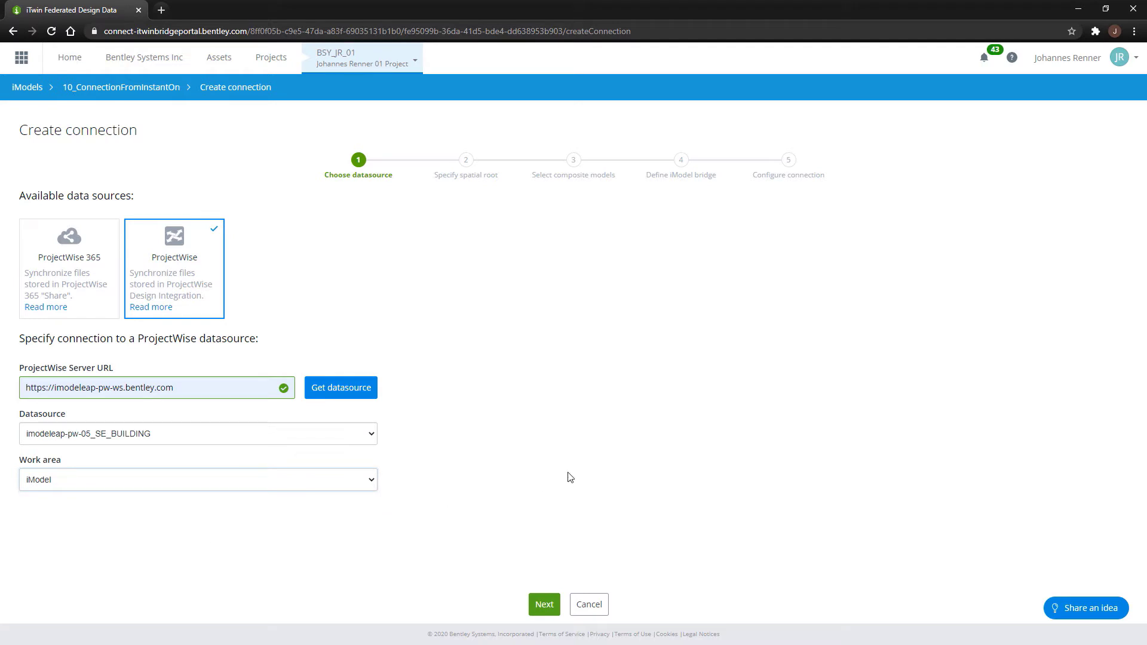
click(544, 604)
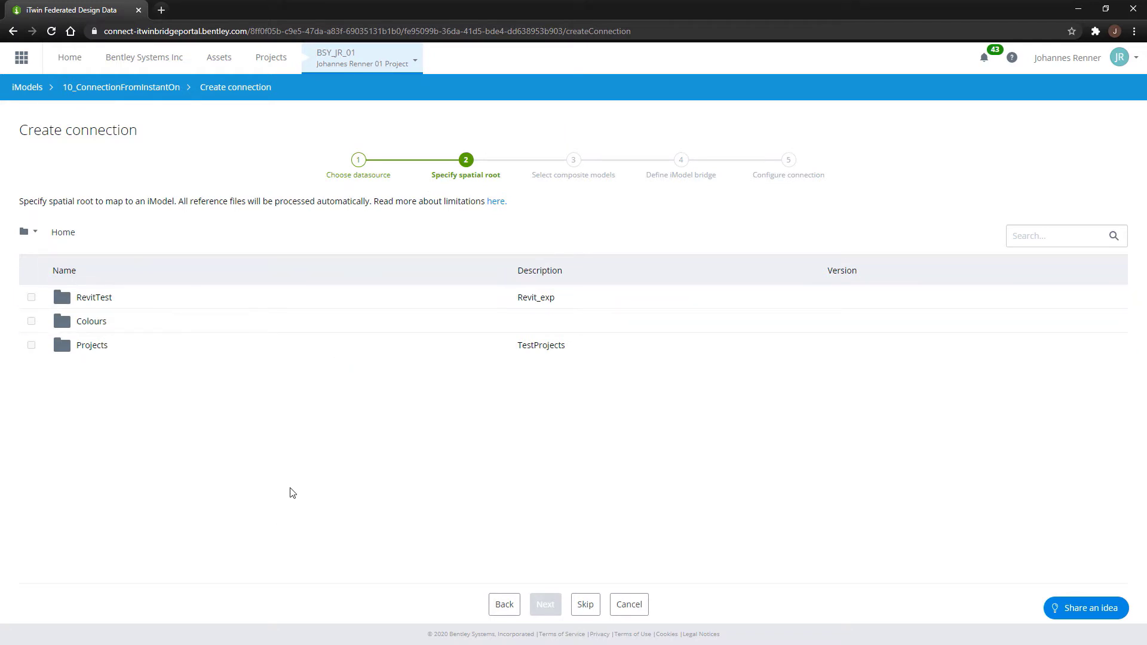
Step: Specify 1234-BSY-ZZ-ZZ-M3-A-00001.rvt from Projects > Models > Mapping > Revit as the spatial root and continue
click(94, 345)
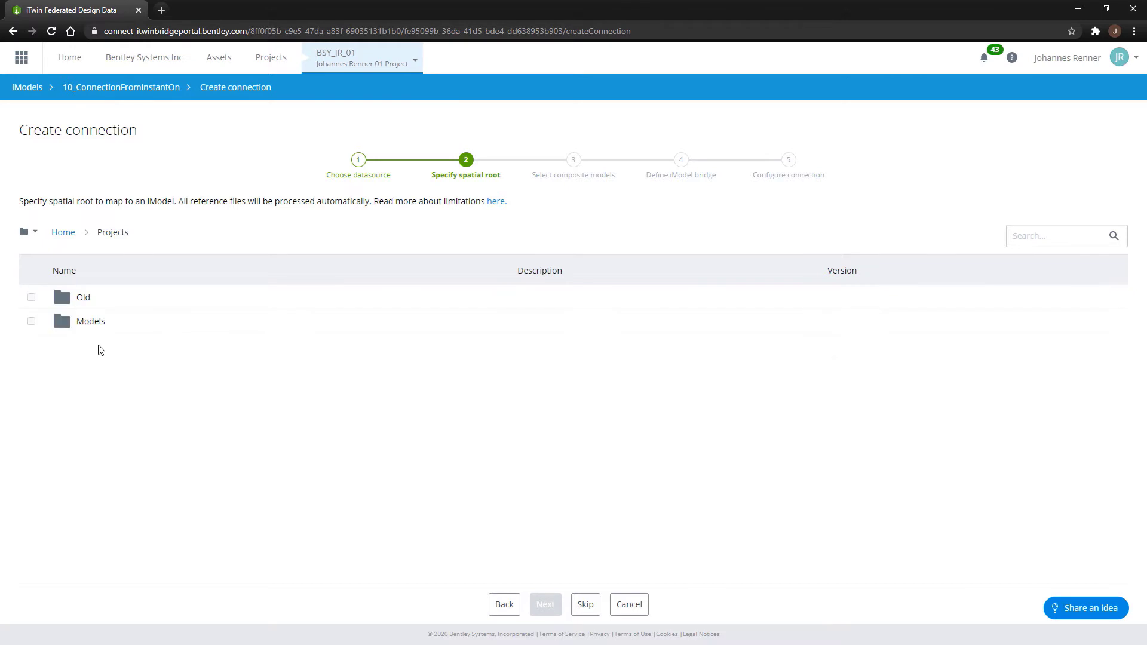
click(87, 321)
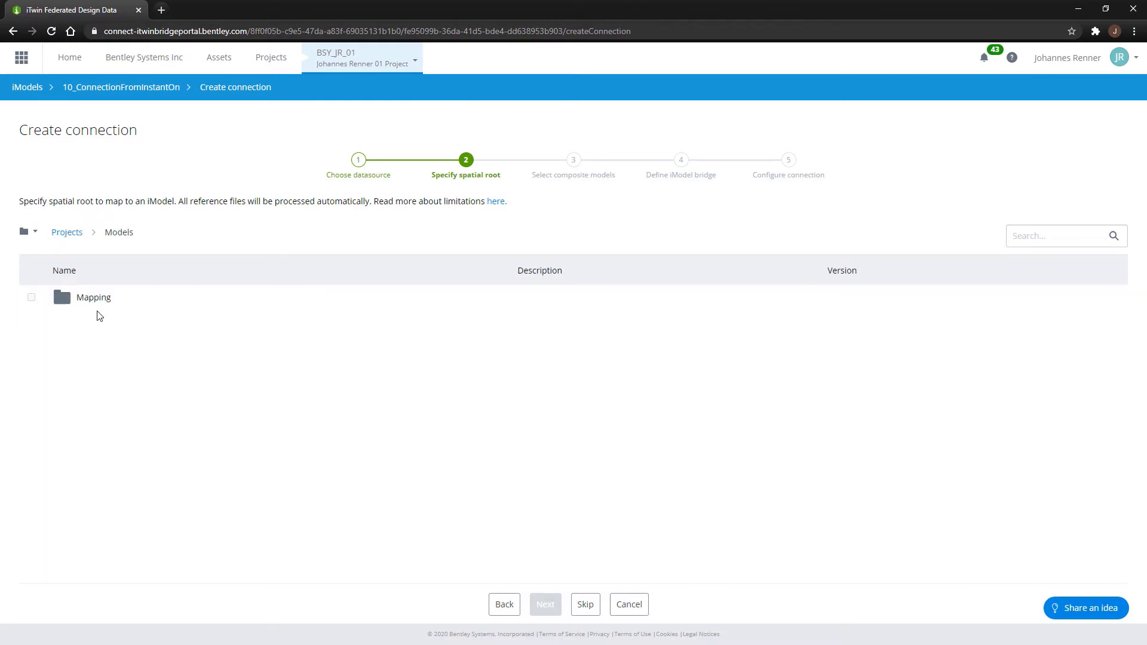
click(94, 299)
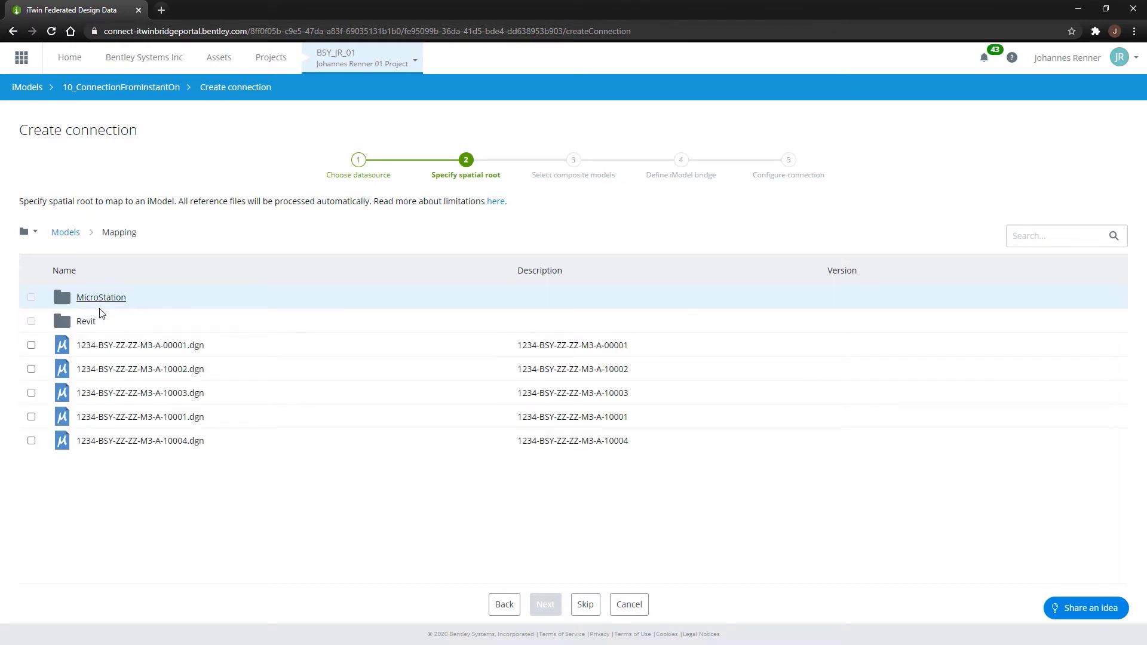
click(87, 320)
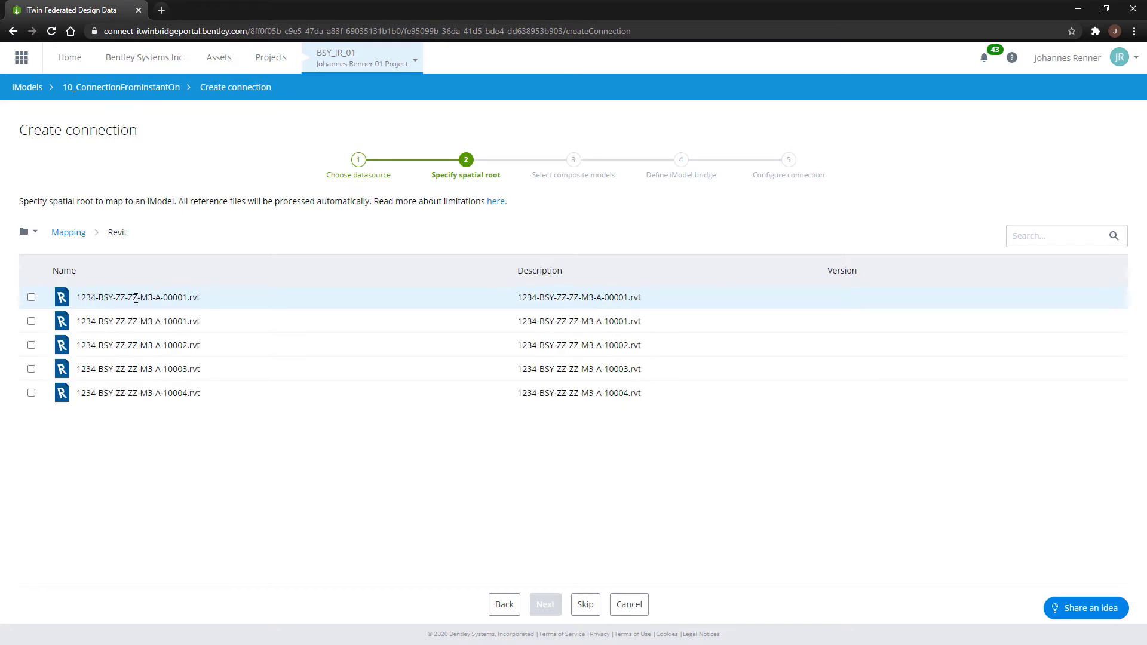
click(31, 297)
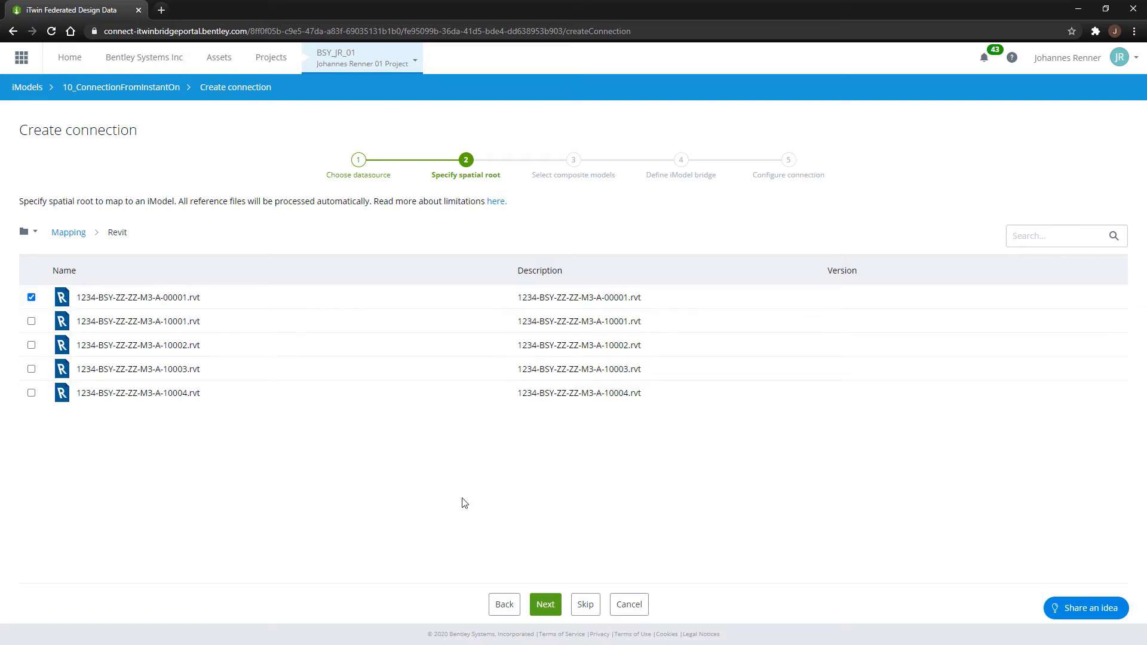
click(31, 321)
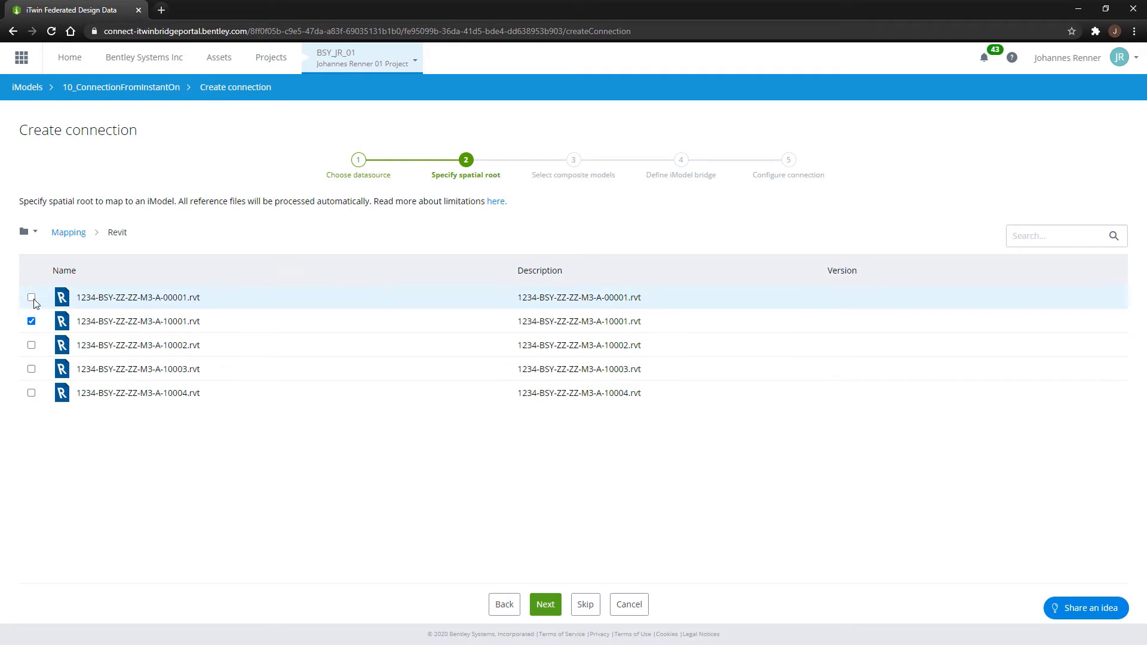
click(31, 297)
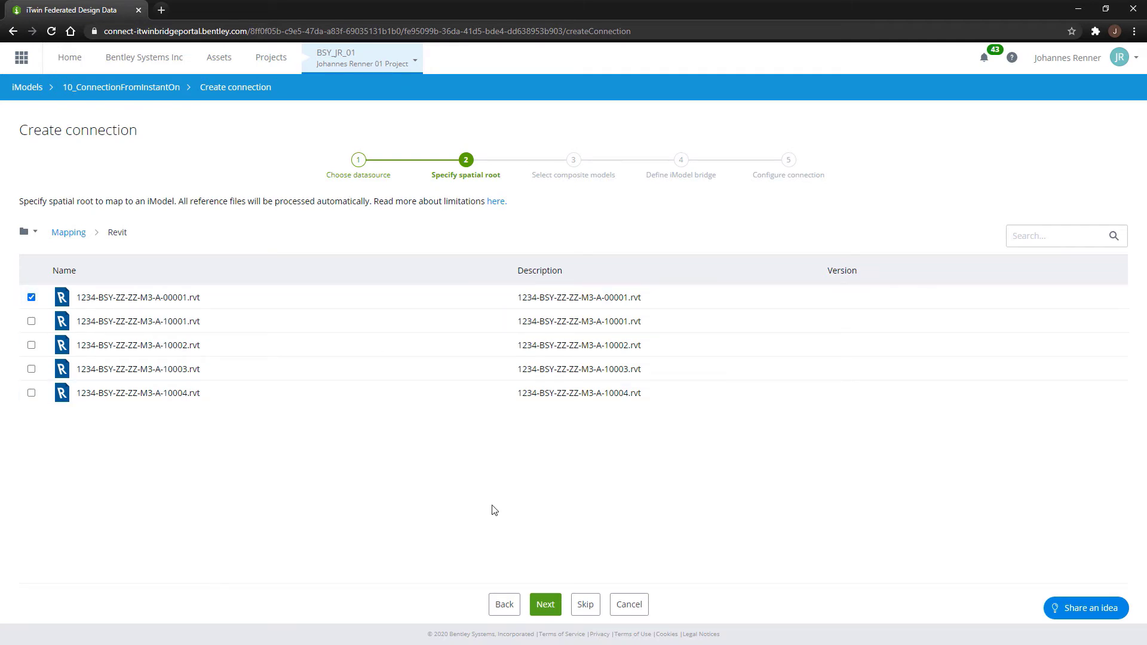
click(545, 605)
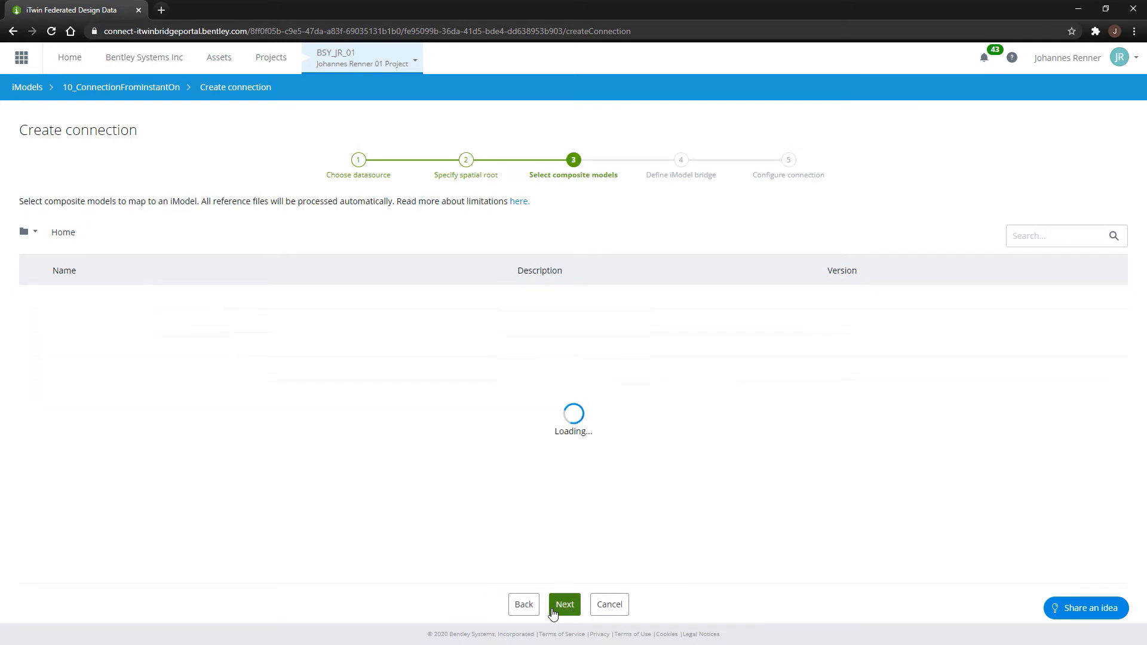
Step: Select the 10001, 10002, 10003 and 10004 .rvt files in Projects > Models > Mapping > Revit as composite models and continue
click(94, 353)
click(89, 322)
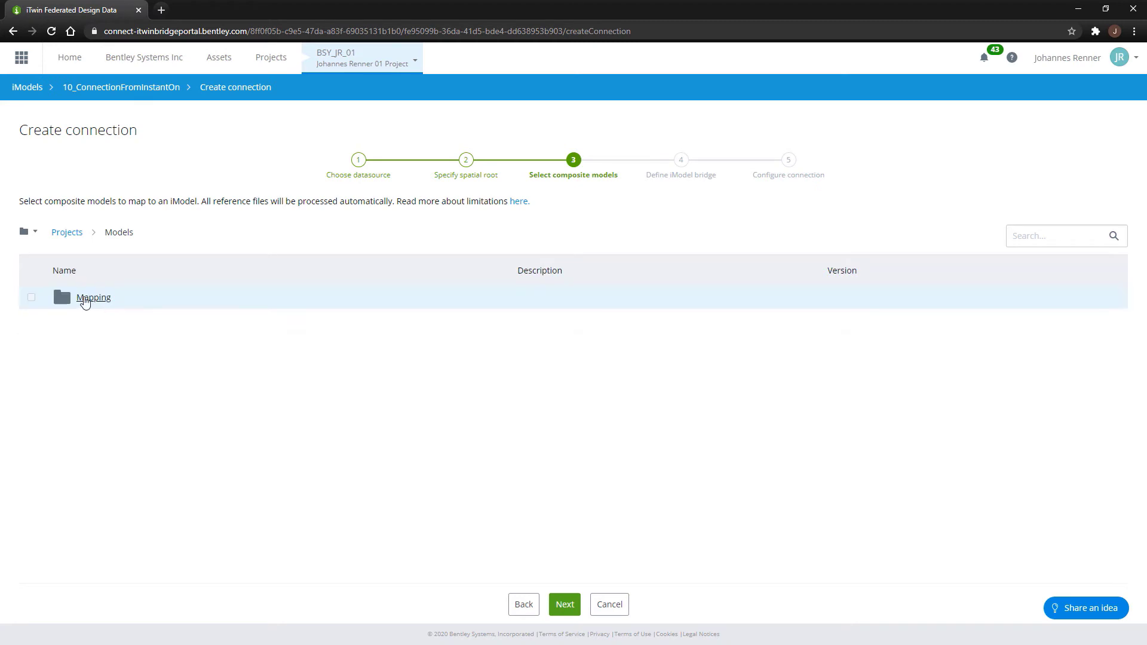
click(90, 298)
click(83, 322)
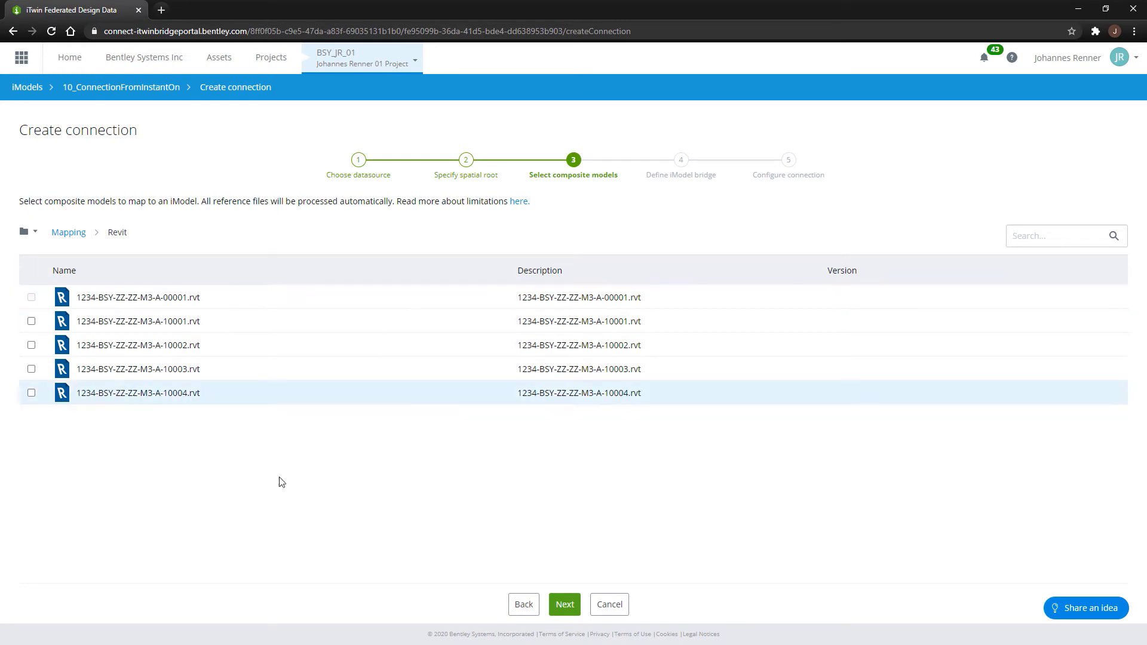
click(31, 322)
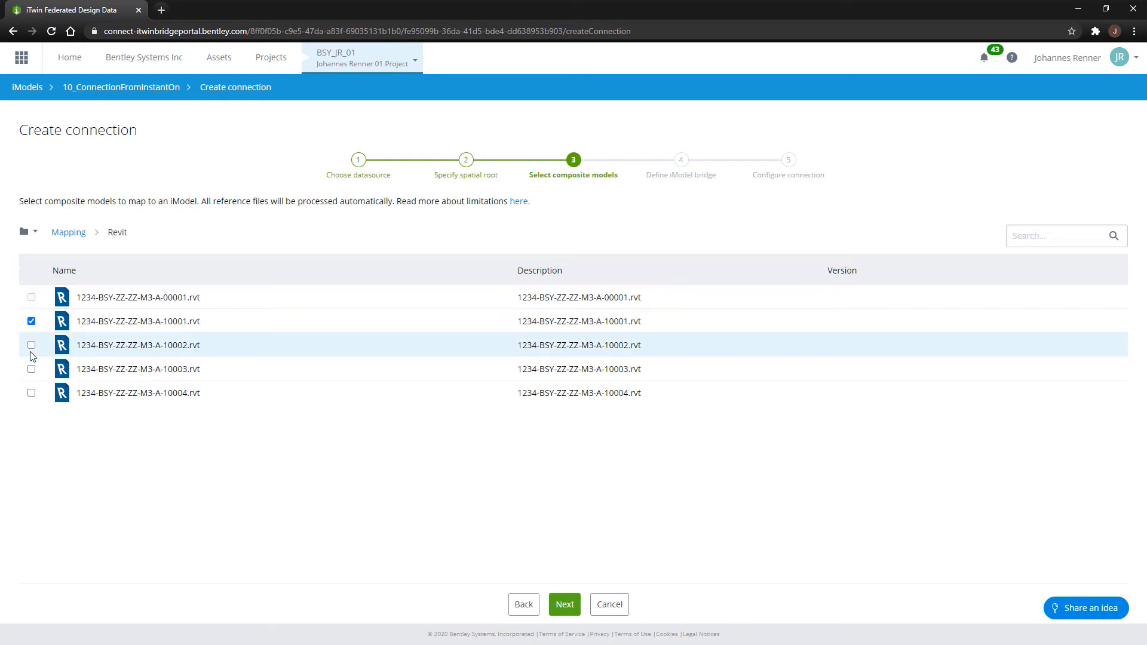
click(31, 345)
click(31, 369)
click(31, 393)
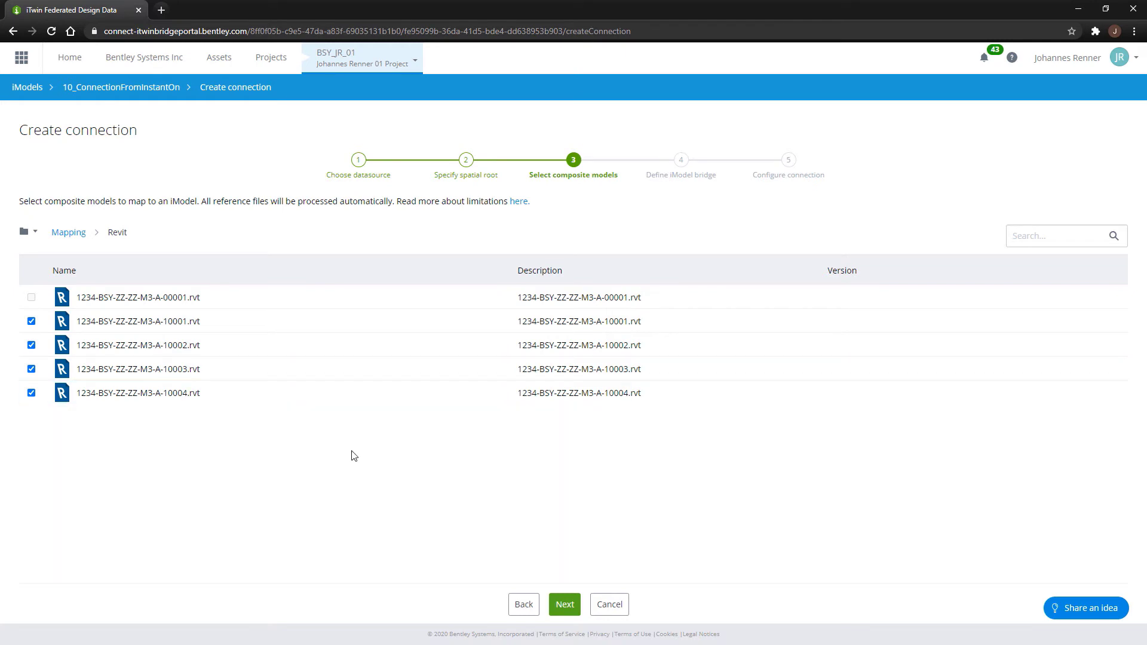
click(564, 605)
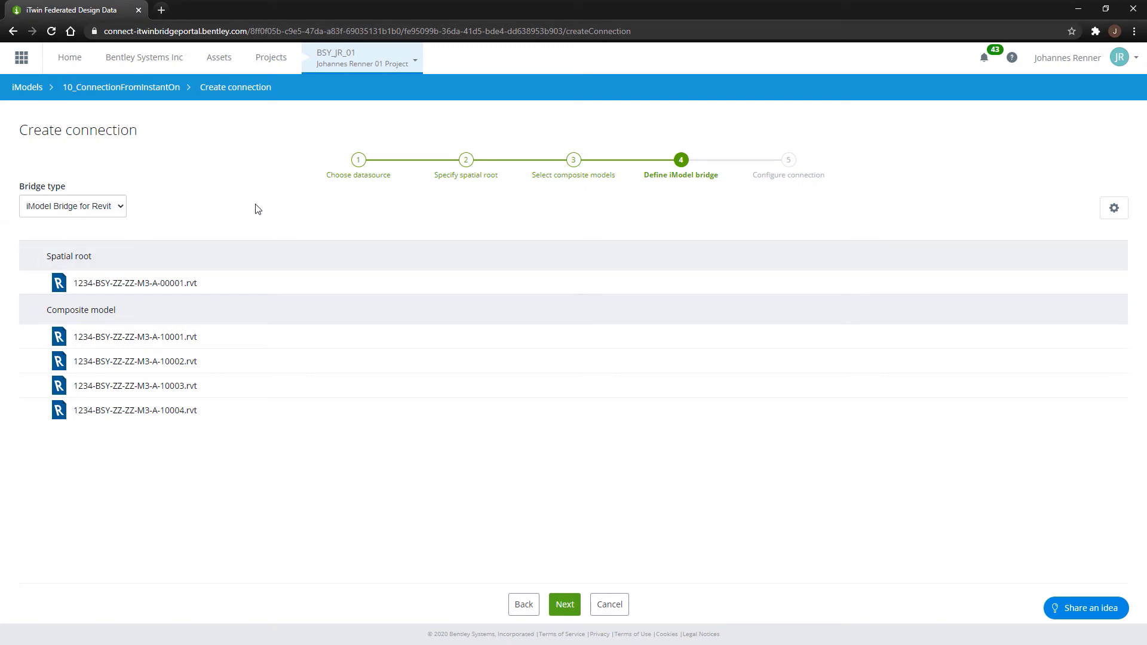
Step: Keep iModel Bridge for Revit as the bridge type and create the connection named InstantOn with the Never schedule
click(121, 208)
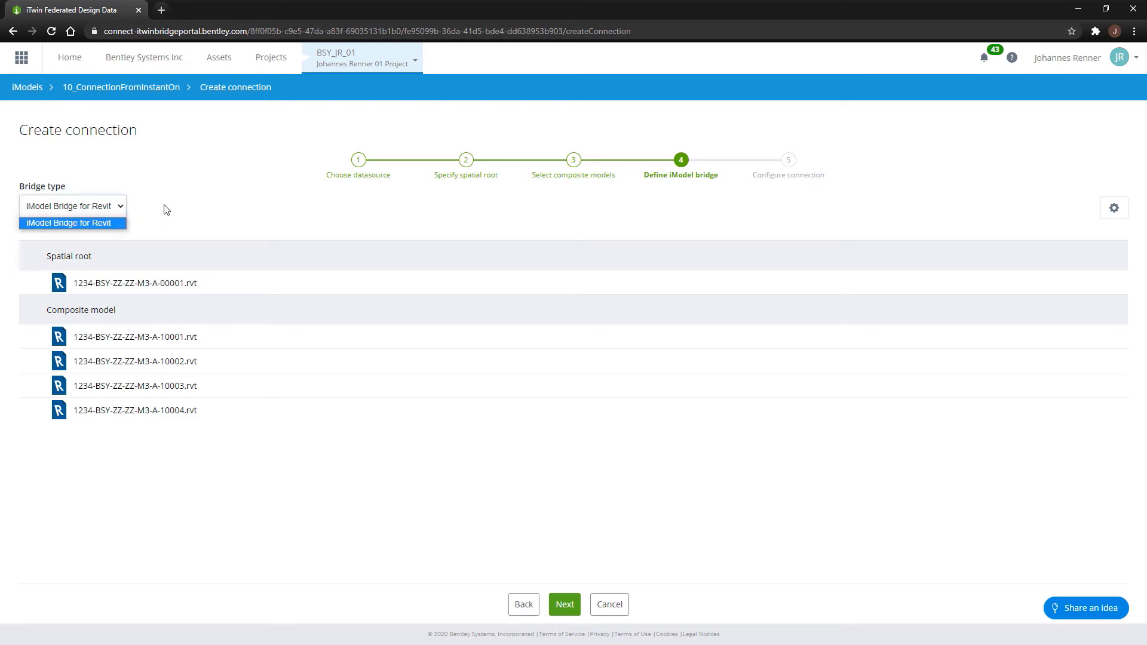
click(173, 206)
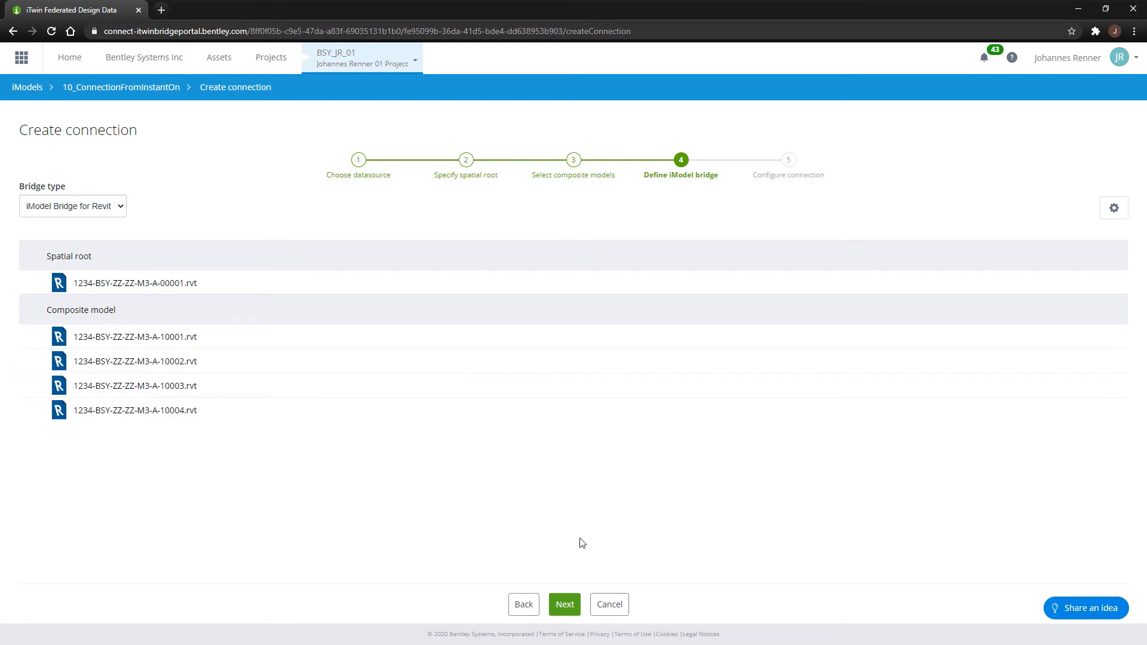
click(564, 604)
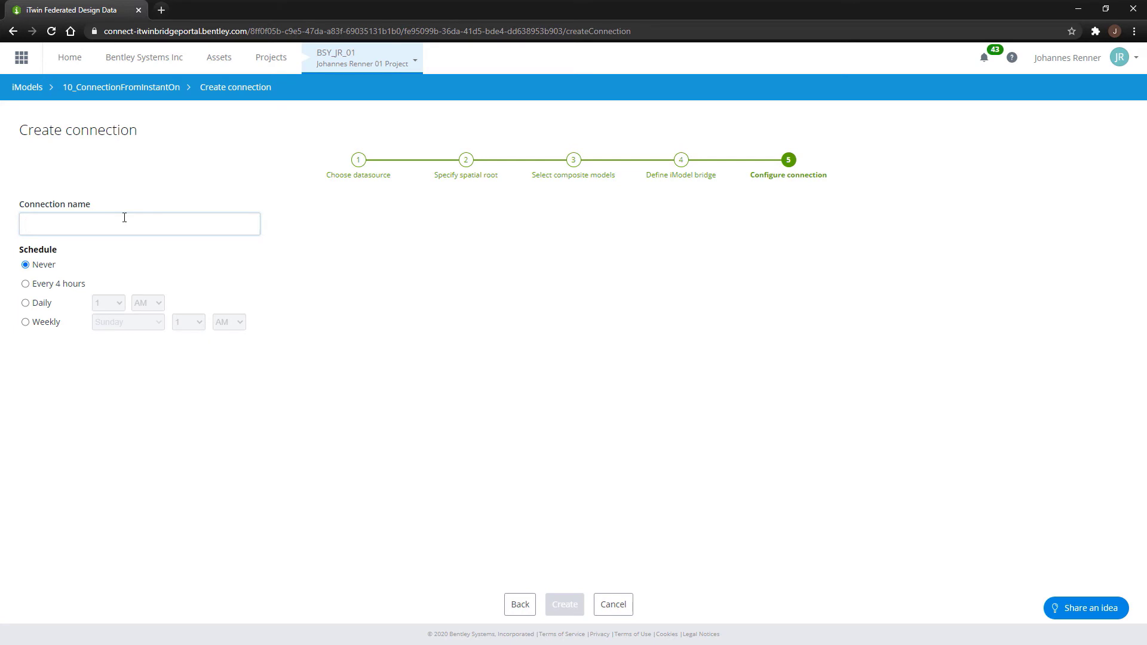
text(InstantOn)
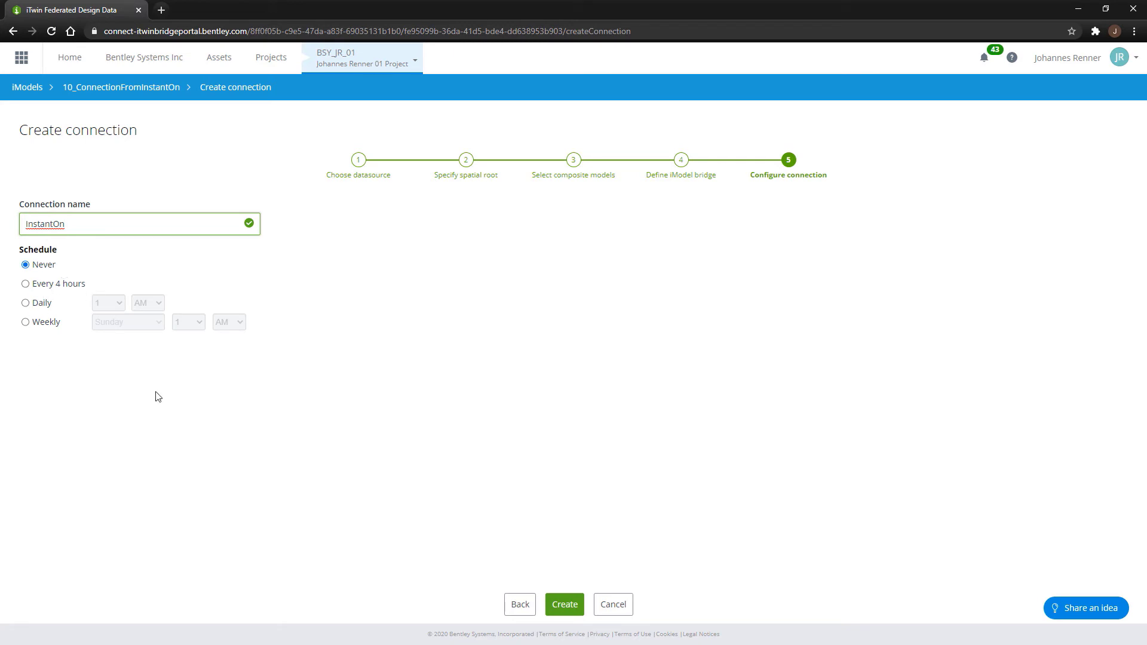
click(565, 605)
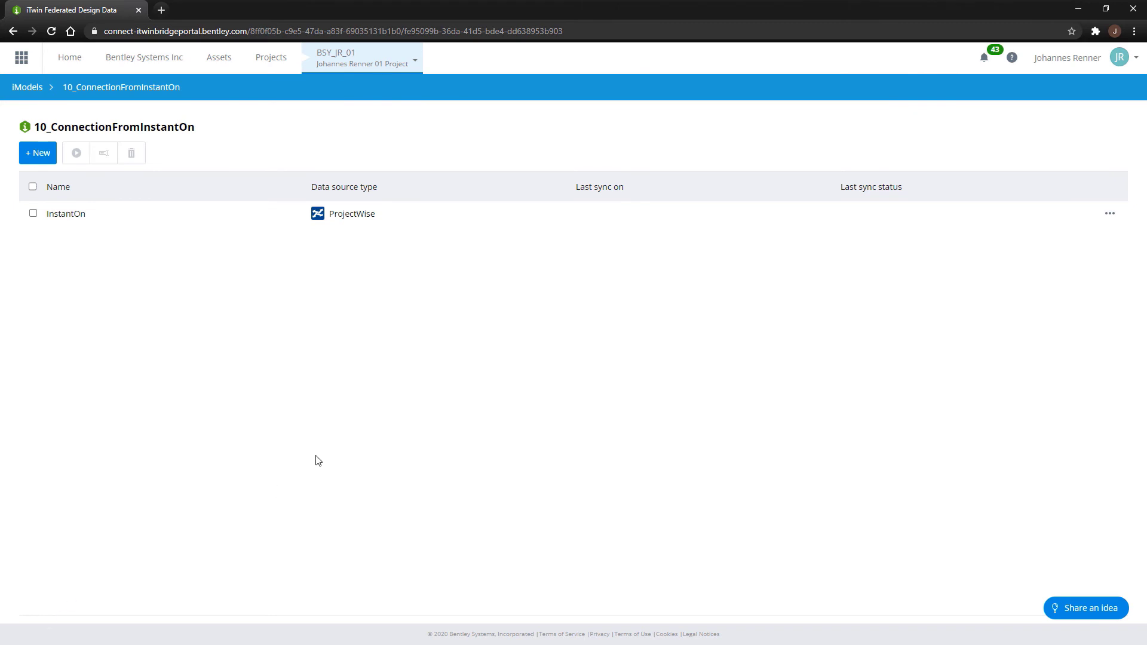
Step: Open the InstantOn connection's configuration and start synchronizing it manually
click(32, 213)
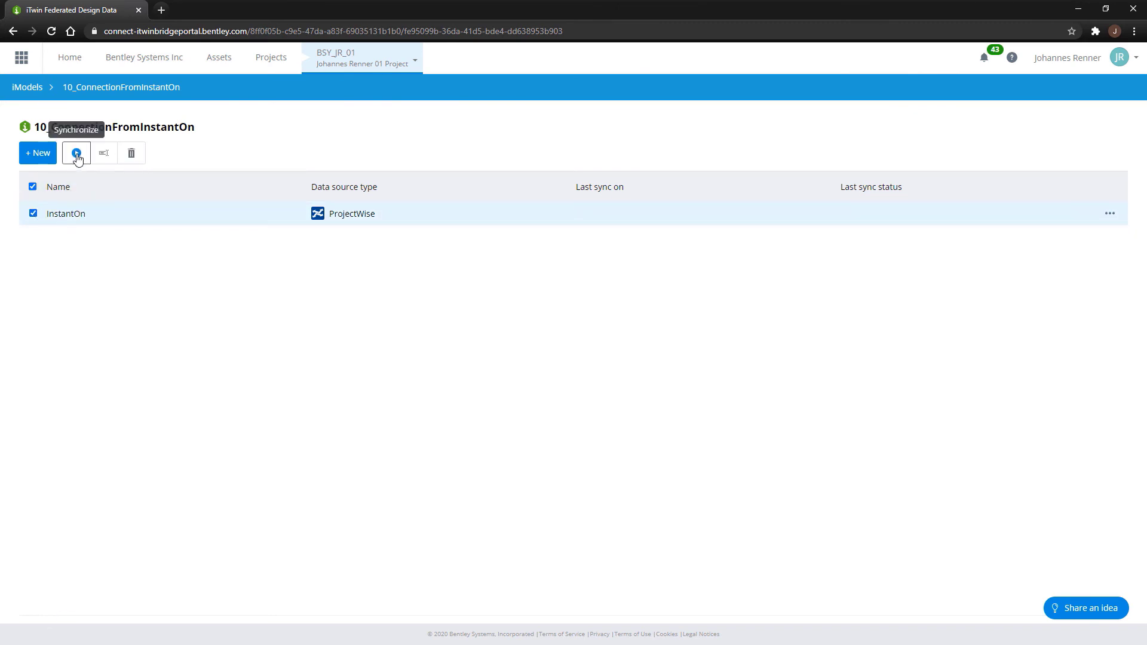
click(69, 216)
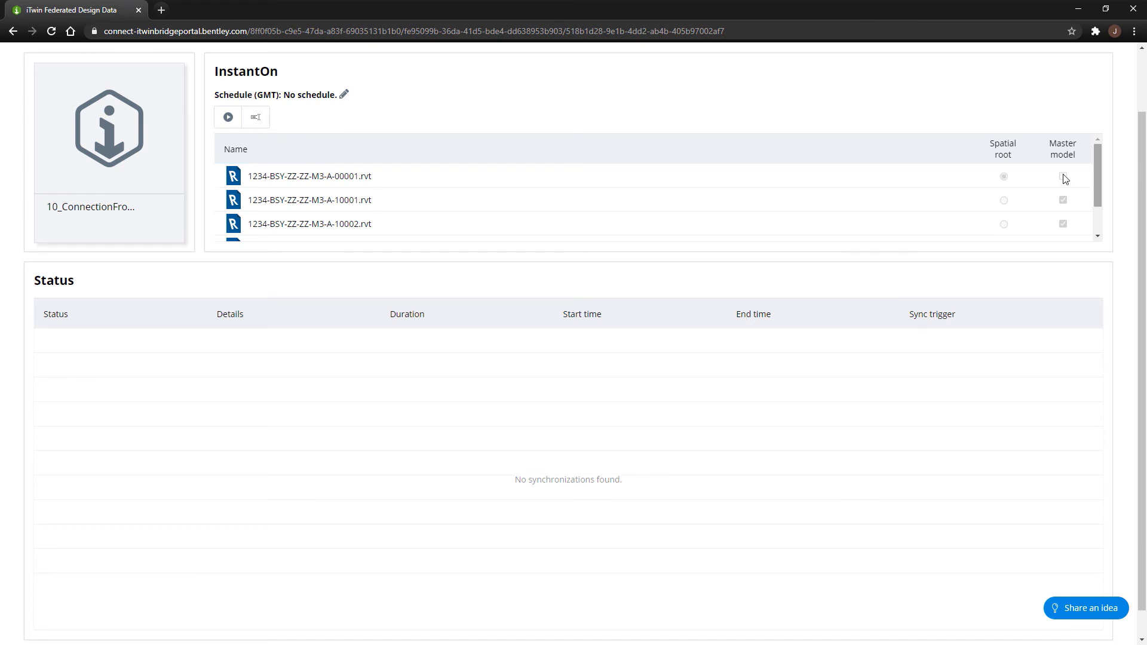
scroll(1095, 172, down, 2)
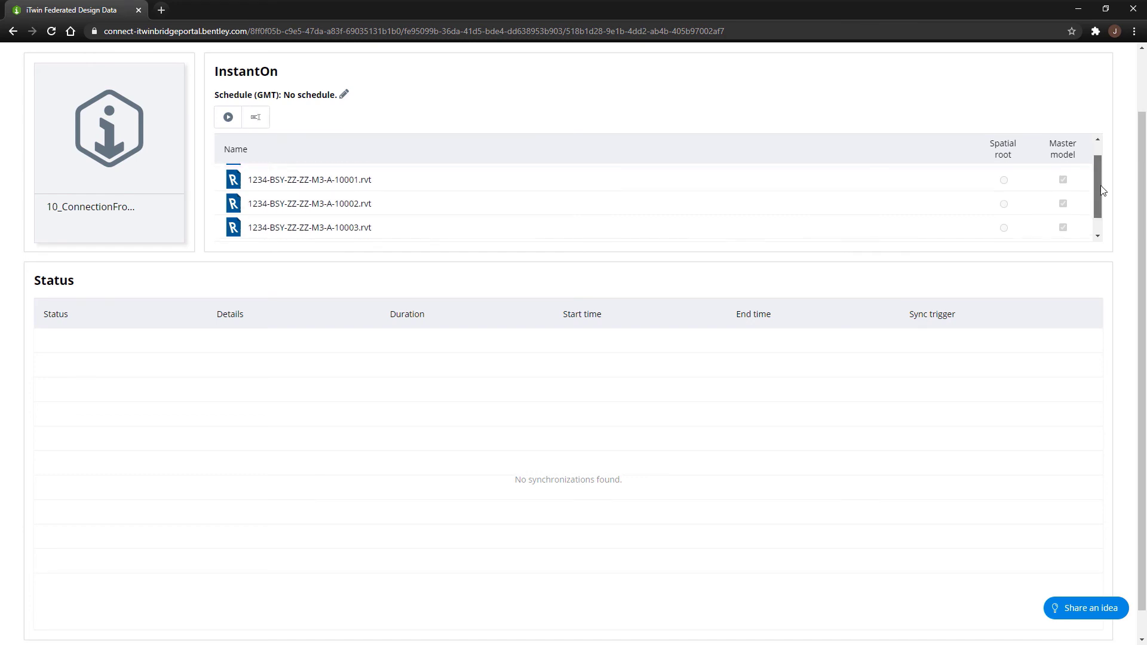
scroll(1101, 210, up, 2)
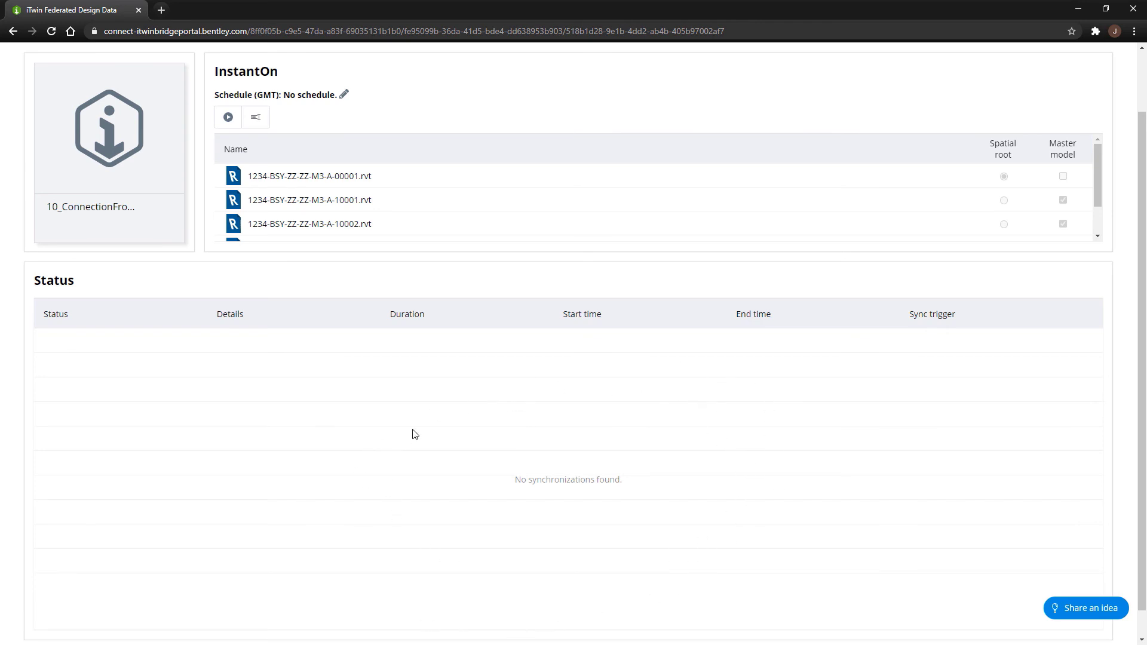
scroll(199, 412, up, 2)
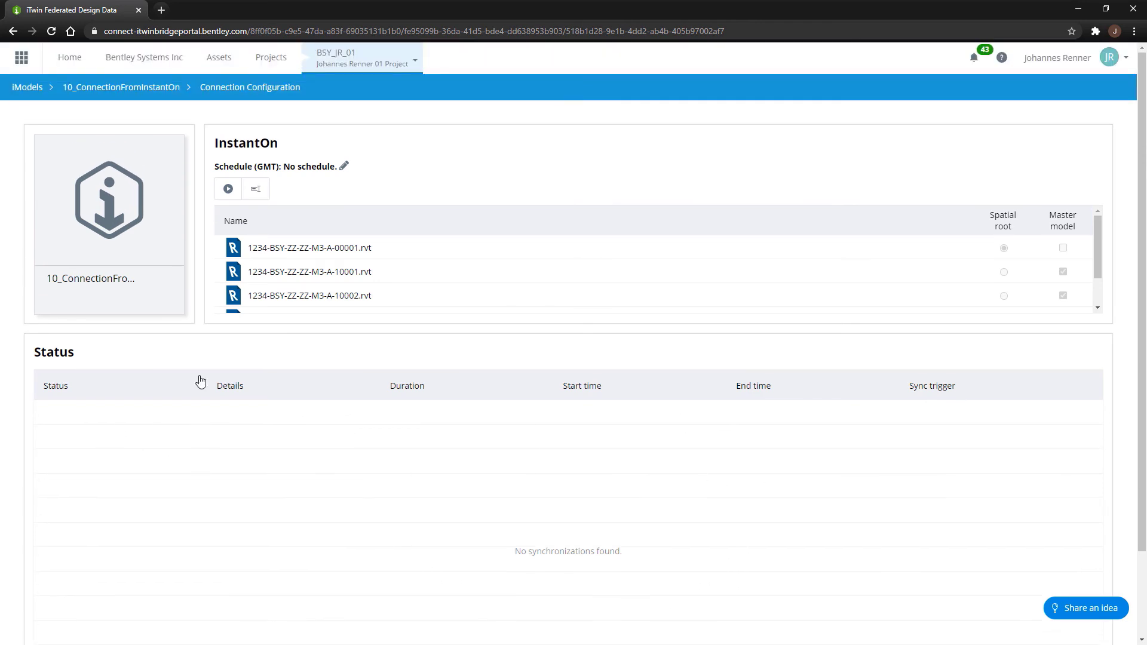
click(227, 191)
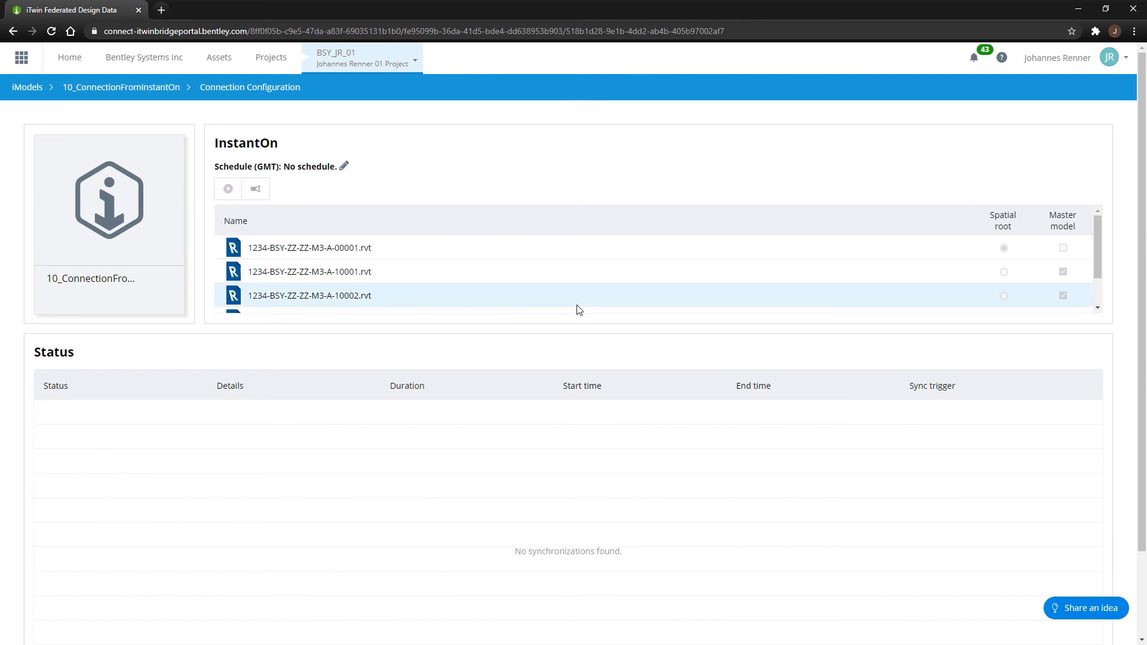
Step: Expand the running synchronization to check the status of its file job
scroll(562, 462, down, 2)
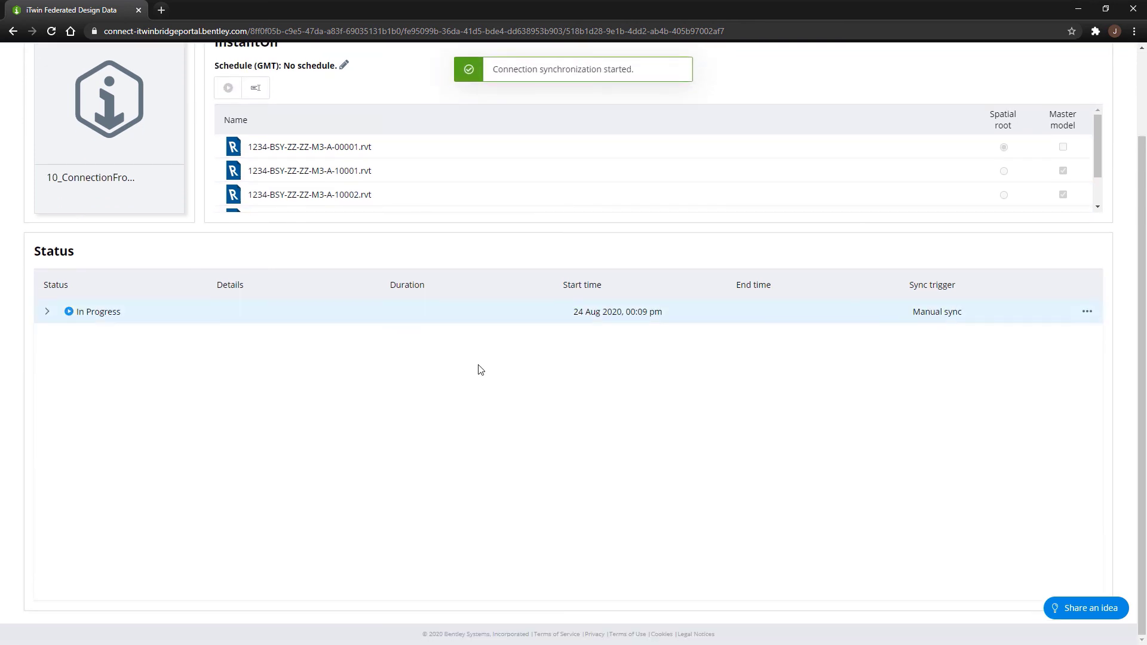
click(47, 311)
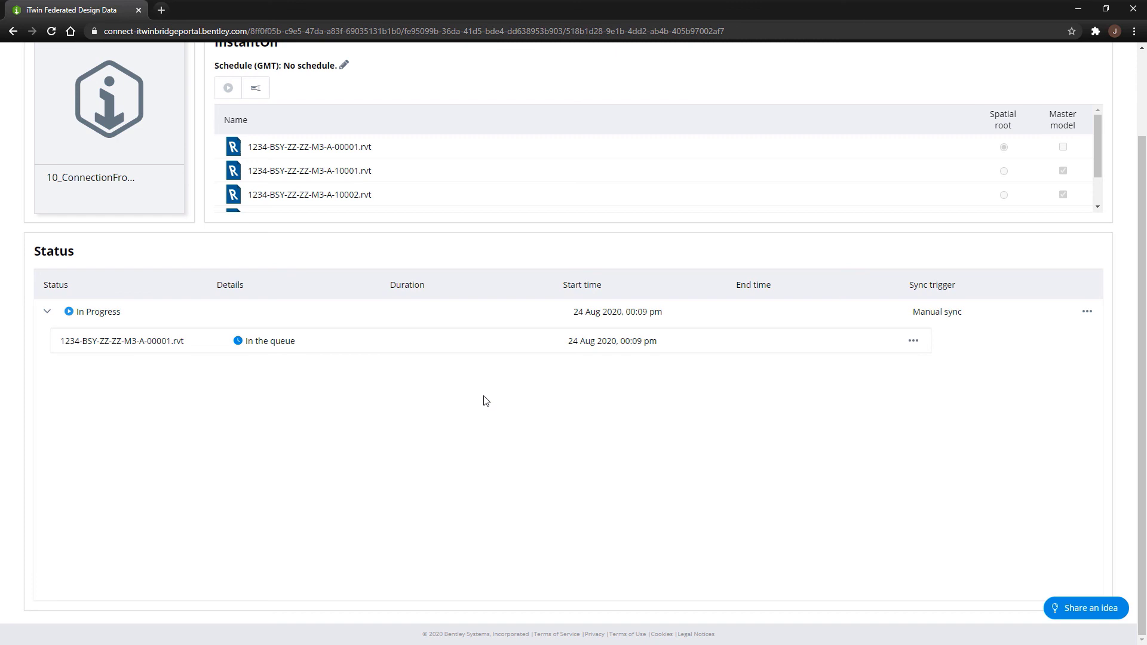
scroll(481, 418, up, 2)
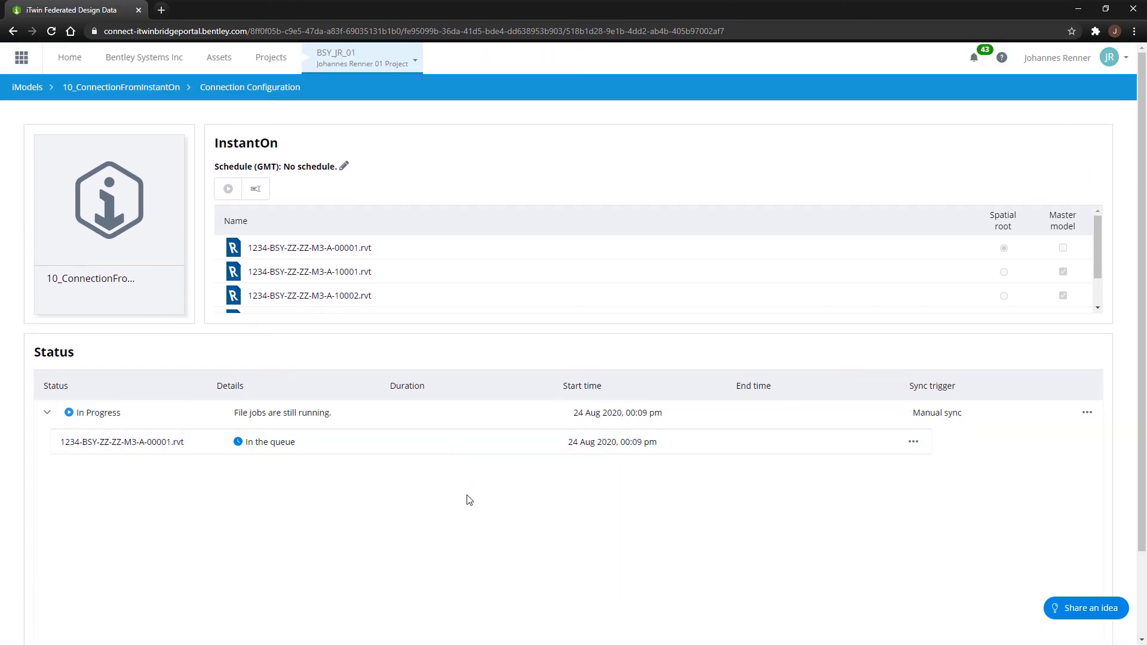